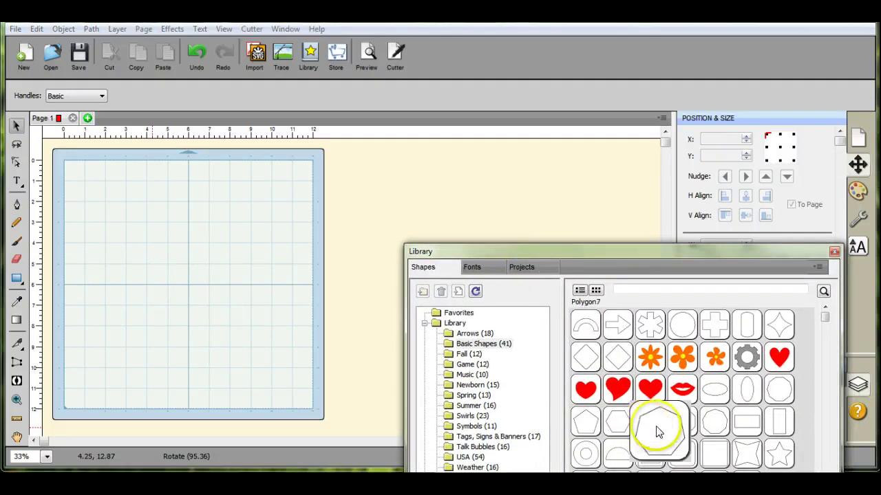
# - Add a Square Rounded shape and enlarge it to about 9.405 by 9.778 inches on the mat
pyautogui.doubleClick(688, 460)
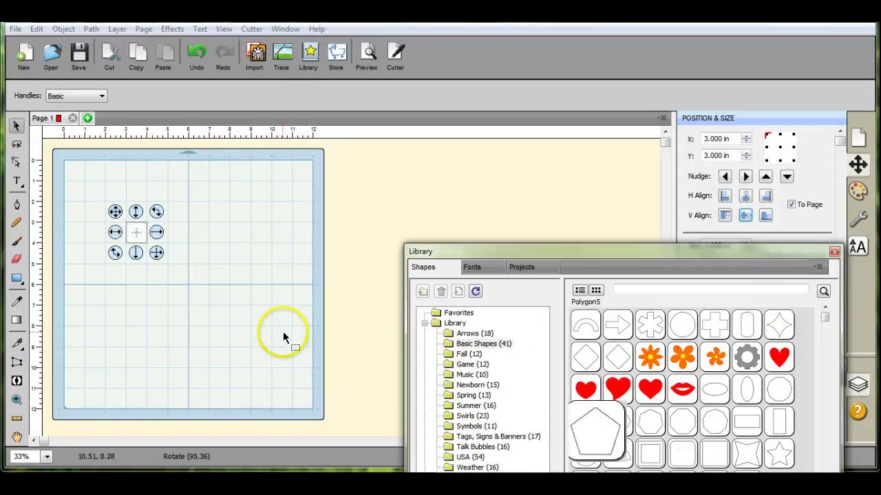
pyautogui.moveTo(142, 224); pyautogui.dragTo(295, 398)
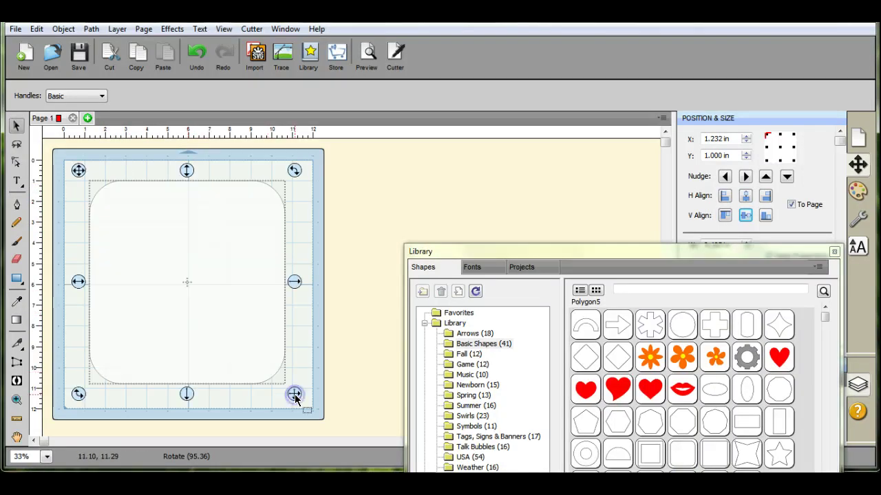
pyautogui.moveTo(562, 255); pyautogui.dragTo(553, 339)
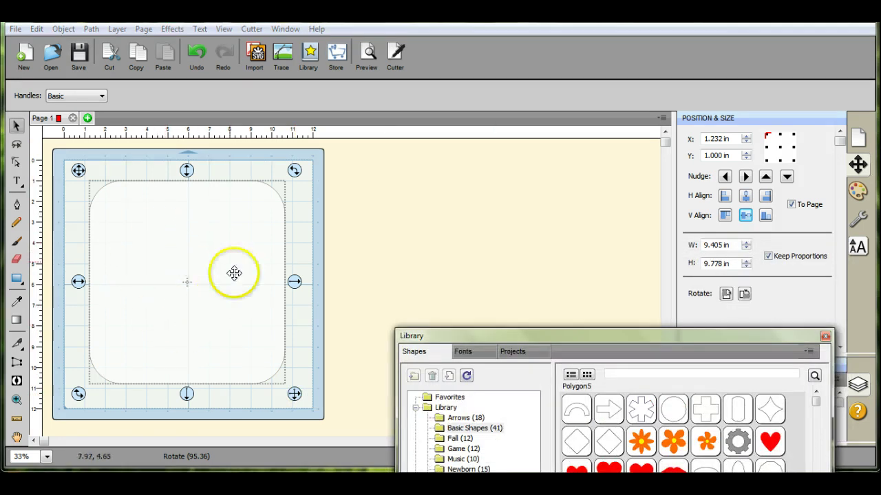
pyautogui.click(254, 307)
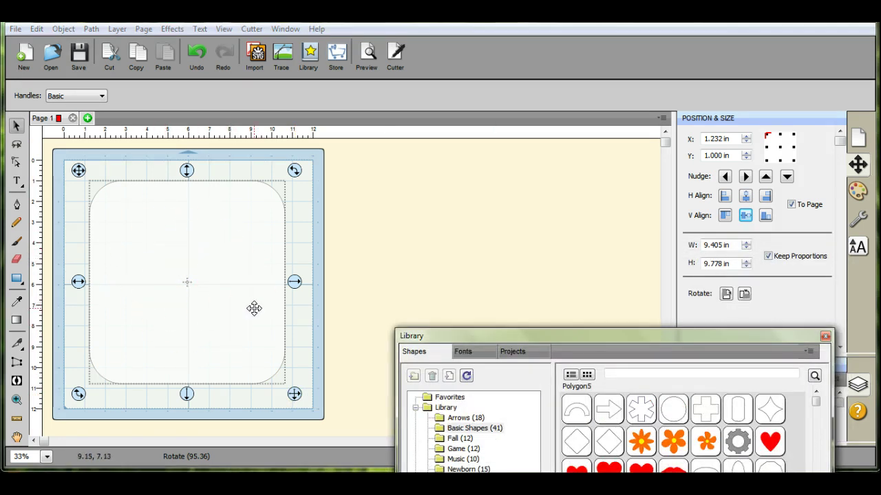
pyautogui.moveTo(253, 308)
pyautogui.mouseDown()
pyautogui.moveTo(216, 252)
pyautogui.moveTo(141, 211)
pyautogui.moveTo(144, 199)
pyautogui.mouseUp()
pyautogui.click(470, 205)
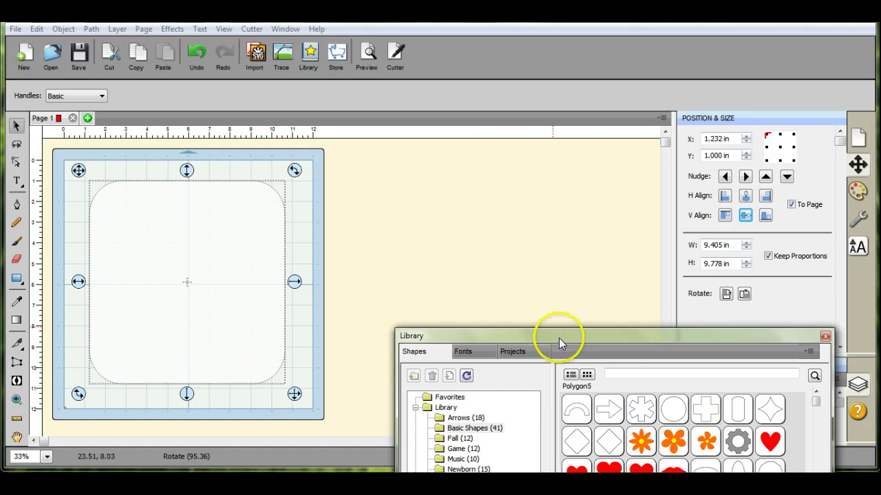
# - Centre the large rounded square on the page with H and V Align, at X 1.297, Y 1.111 in
pyautogui.moveTo(560, 336); pyautogui.dragTo(535, 193)
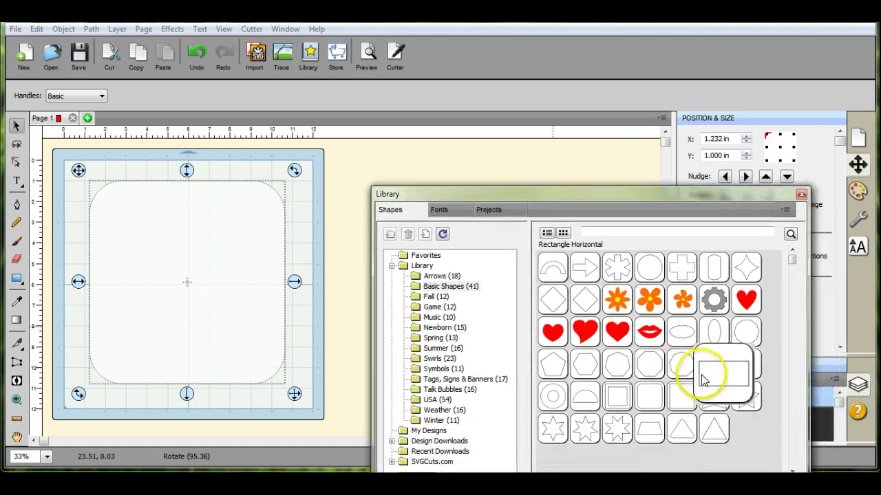
pyautogui.moveTo(633, 192); pyautogui.dragTo(691, 349)
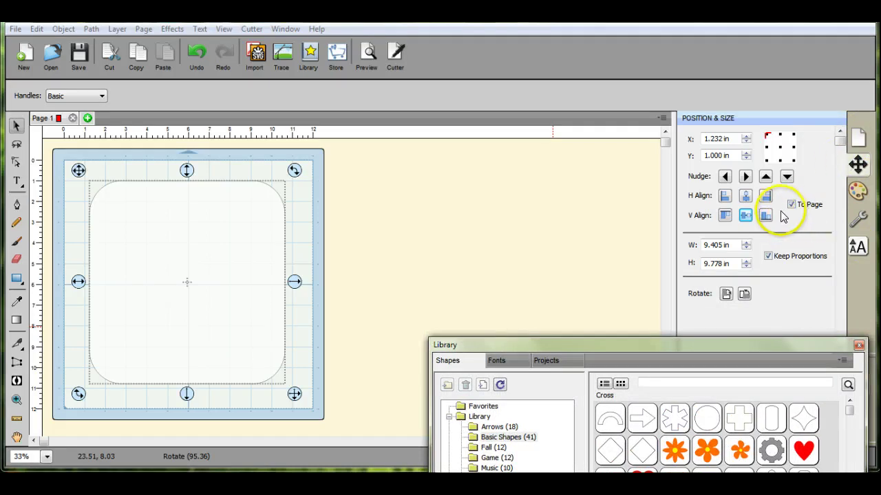
pyautogui.click(747, 198)
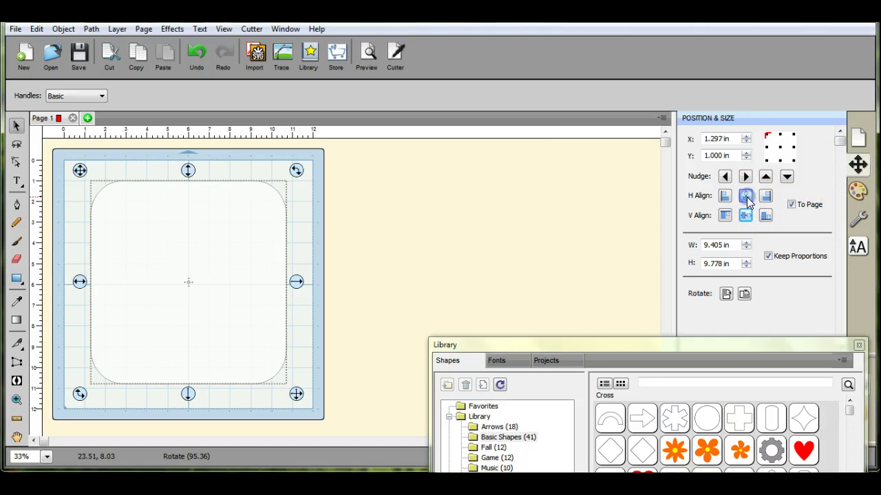
pyautogui.click(747, 216)
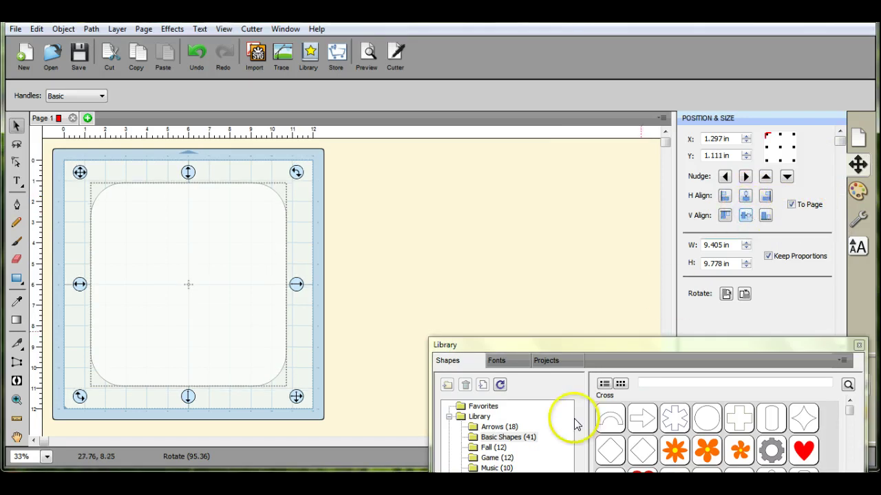
pyautogui.moveTo(609, 343); pyautogui.dragTo(585, 238)
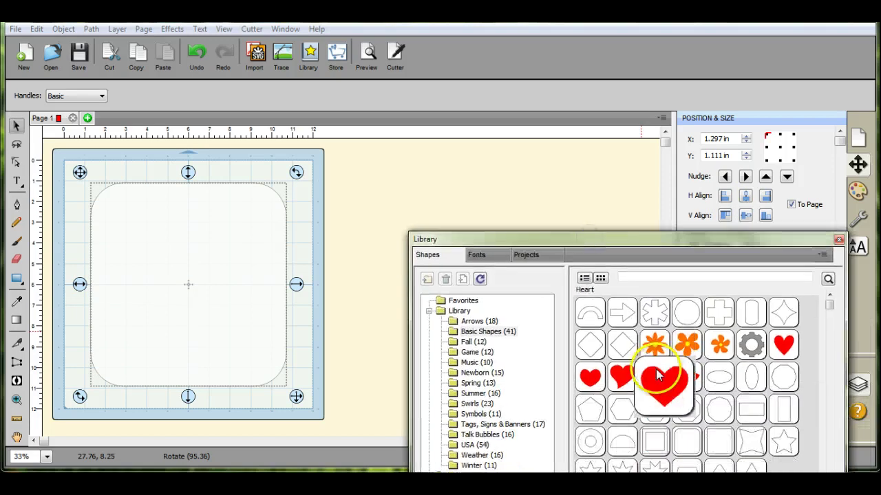
# - Add a second Square Rounded shape sized about 8.537 by 9.002 inches inside the first
pyautogui.doubleClick(684, 451)
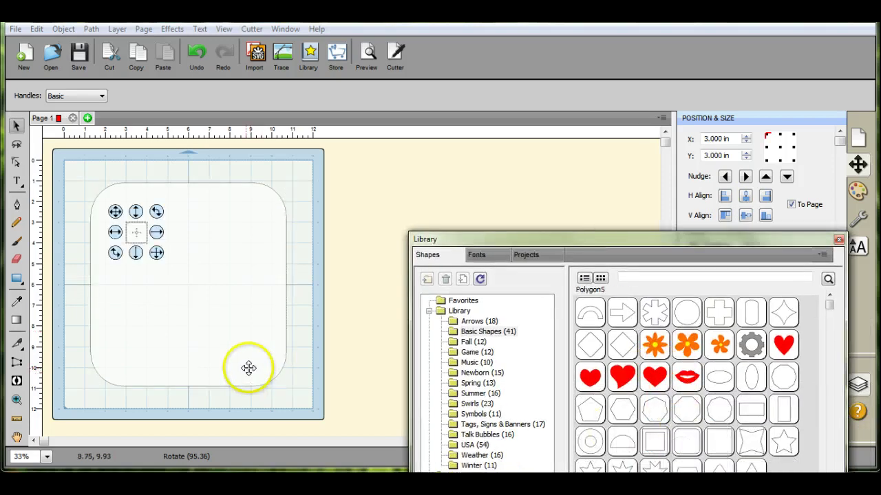
pyautogui.moveTo(157, 252); pyautogui.dragTo(265, 358)
pyautogui.moveTo(202, 271); pyautogui.dragTo(177, 242)
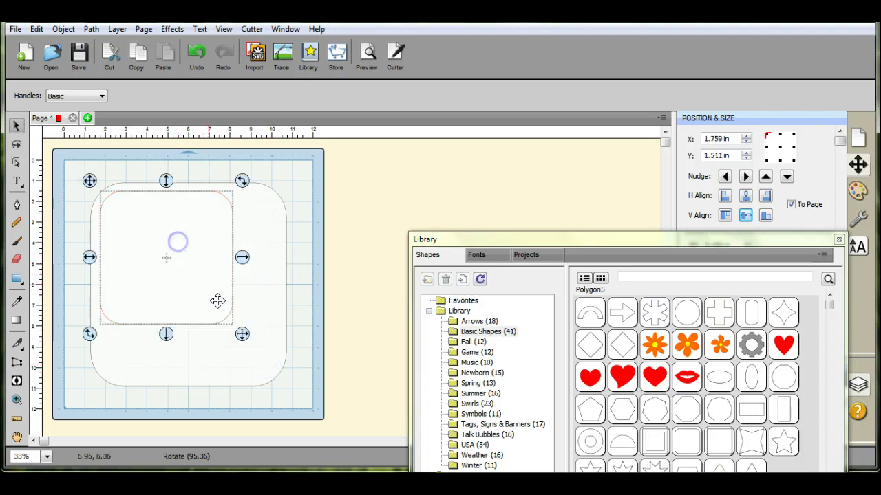
pyautogui.click(249, 335)
pyautogui.moveTo(249, 335); pyautogui.dragTo(288, 390)
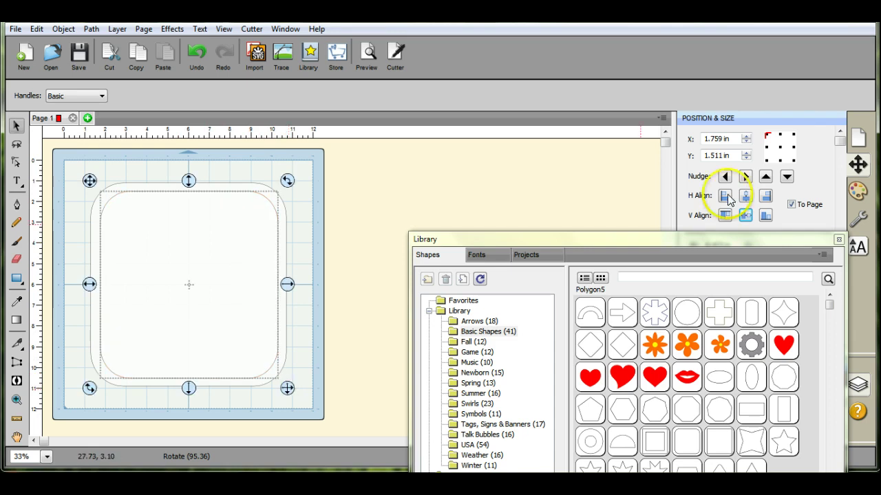
# - Centre the inner square on the page and select both rounded squares together
pyautogui.click(746, 198)
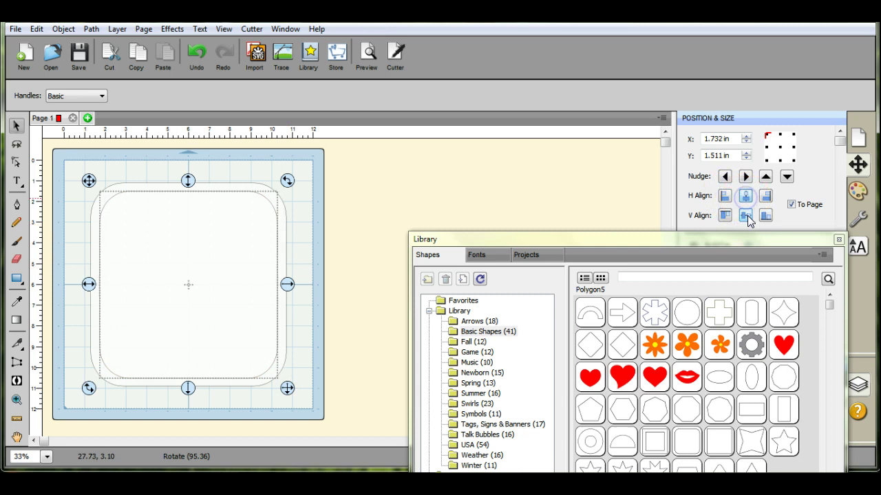
pyautogui.click(747, 216)
pyautogui.moveTo(633, 244); pyautogui.dragTo(655, 361)
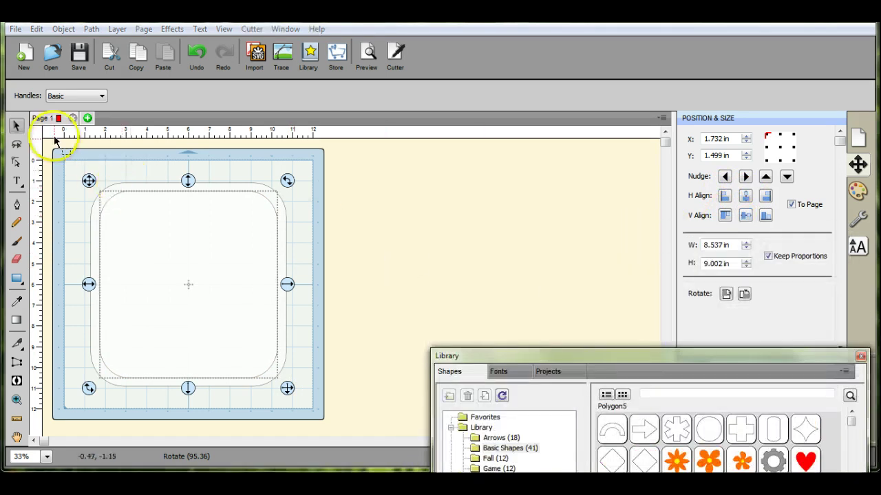
pyautogui.moveTo(66, 160); pyautogui.dragTo(311, 416)
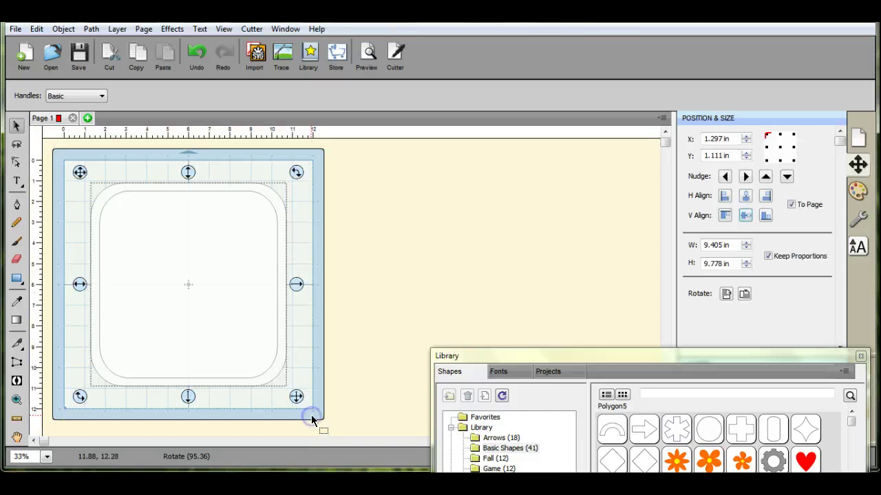
# - Subtract the inner square from the outer one with Path > Back Minus Front
pyautogui.click(91, 30)
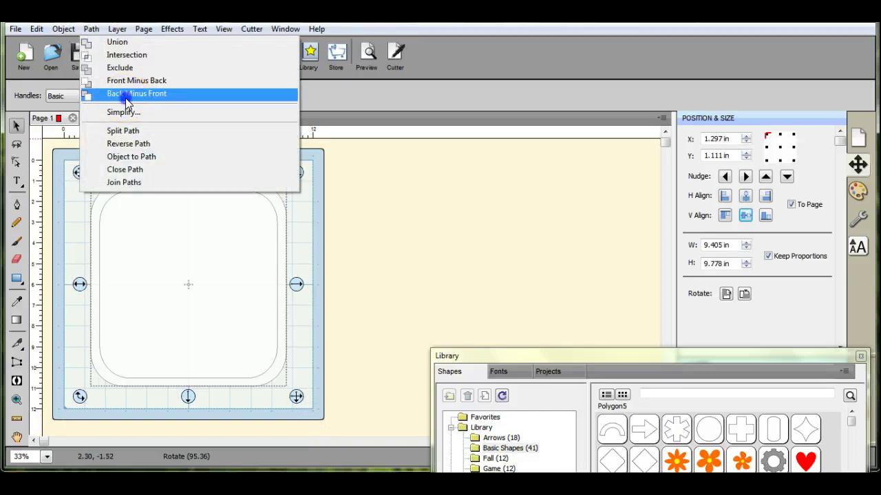
pyautogui.click(126, 98)
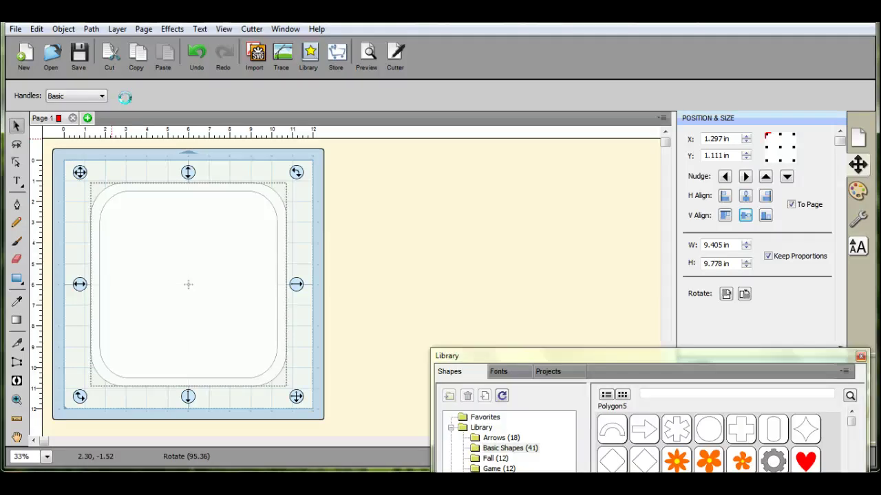
pyautogui.click(78, 396)
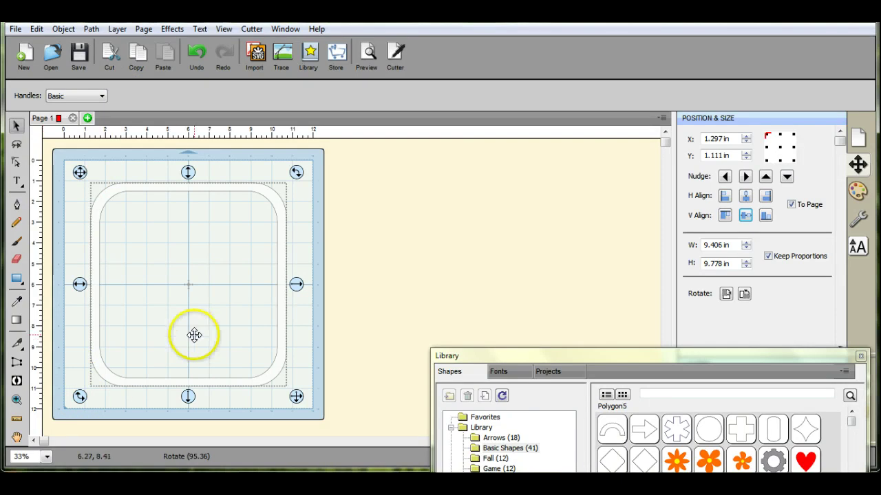
pyautogui.click(222, 263)
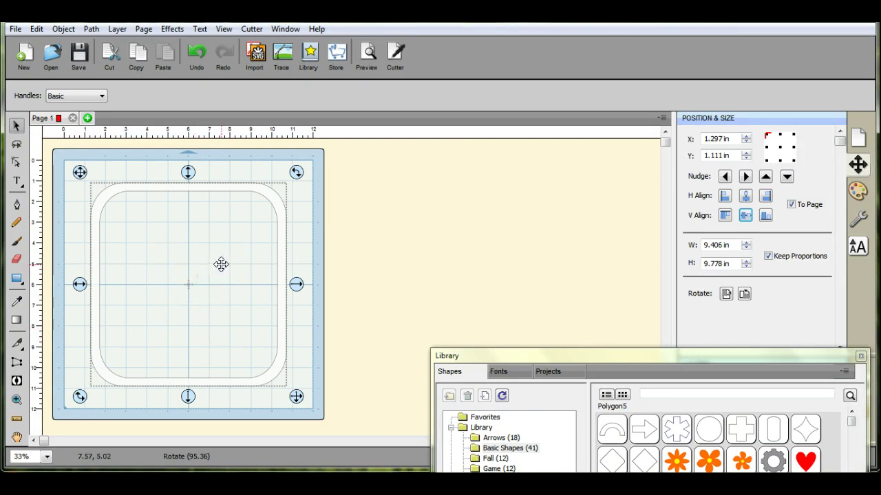
# - Place a swirl flourish from the Swirls collection onto the frame
pyautogui.moveTo(576, 356); pyautogui.dragTo(544, 115)
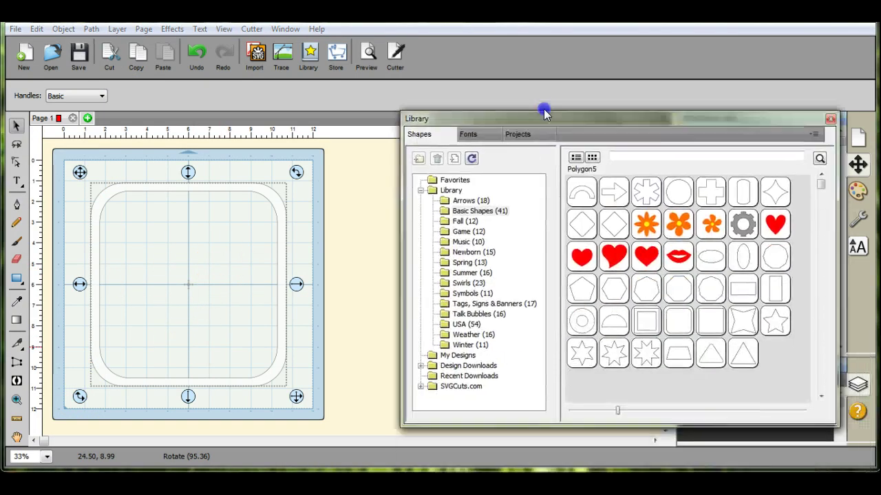
pyautogui.click(455, 280)
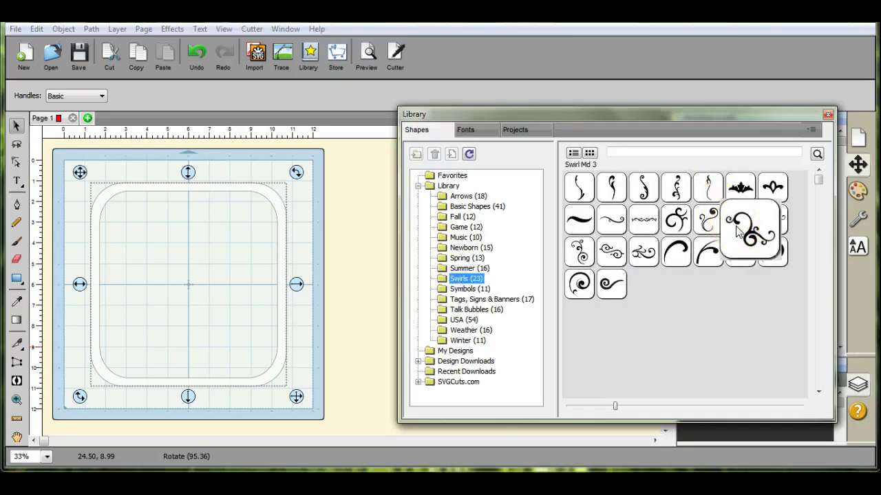
pyautogui.moveTo(738, 233); pyautogui.dragTo(248, 301)
pyautogui.click(198, 271)
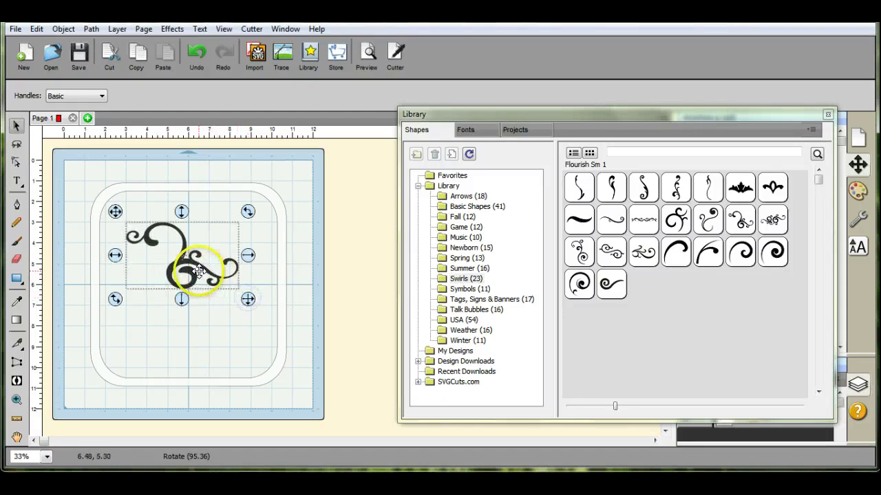
# - Set up Object > Duplicate for the swirl with 5 columns and 5 rows, 0.200 in apart
pyautogui.click(71, 29)
pyautogui.click(96, 173)
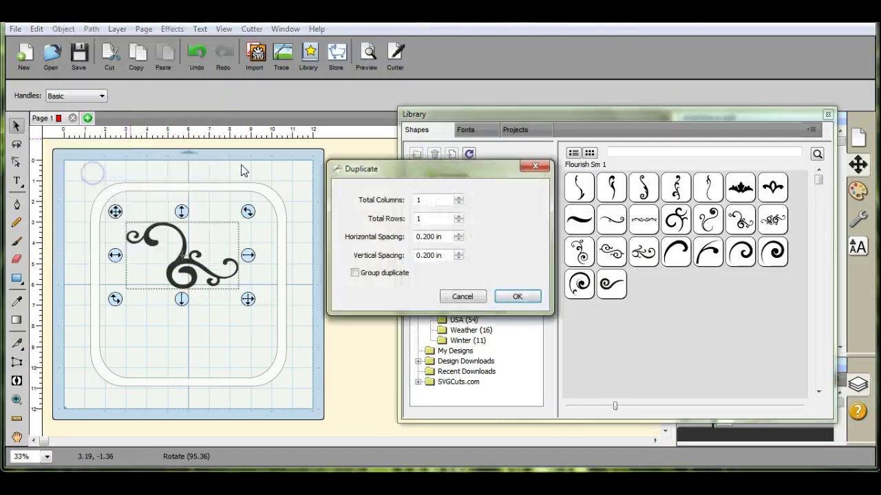
pyautogui.moveTo(444, 199); pyautogui.dragTo(420, 218)
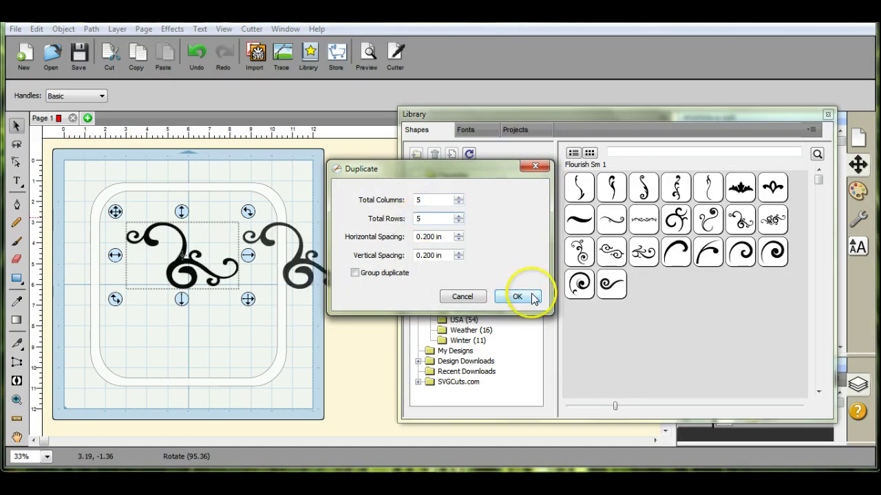
# - Create the 5-by-5 swirl grid, move it onto the frame, rearrange swirls, and select everything
pyautogui.click(521, 296)
pyautogui.moveTo(624, 124); pyautogui.dragTo(680, 377)
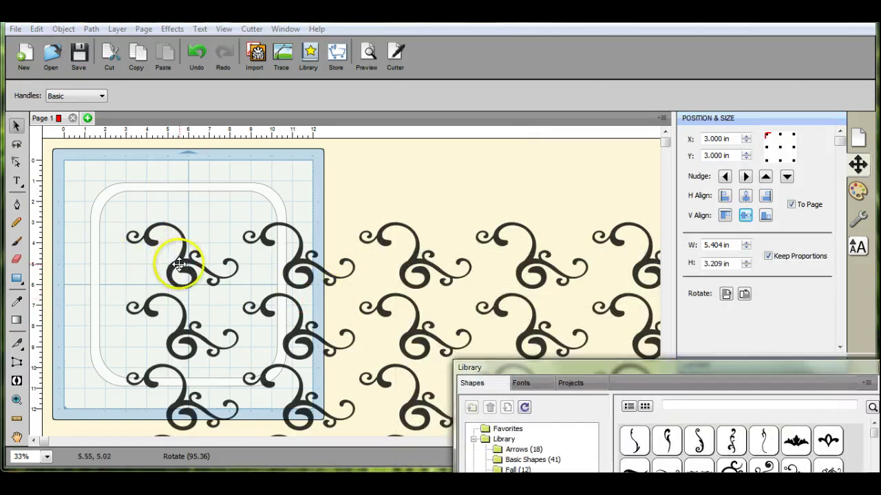
pyautogui.moveTo(180, 266); pyautogui.dragTo(148, 232)
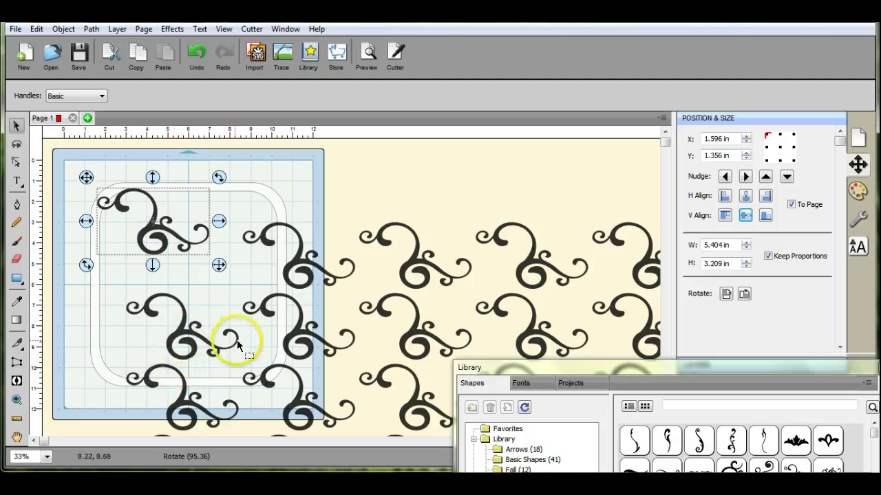
pyautogui.click(206, 340)
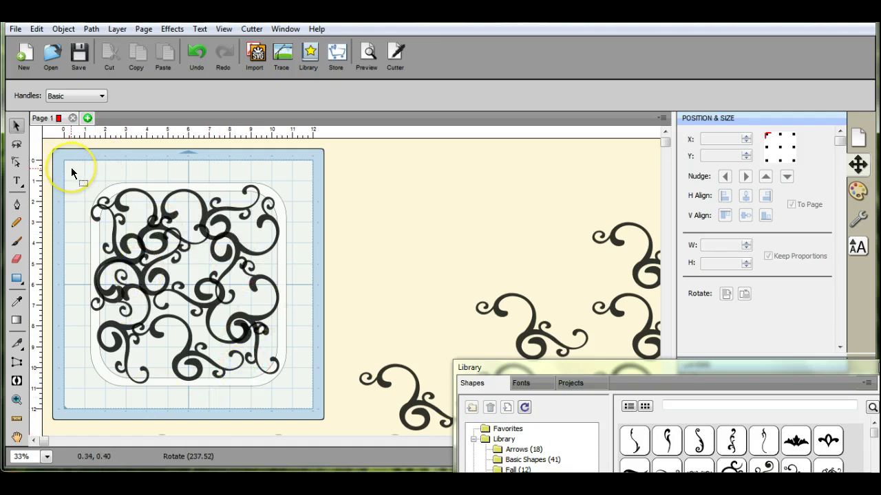
pyautogui.moveTo(71, 167); pyautogui.dragTo(294, 401)
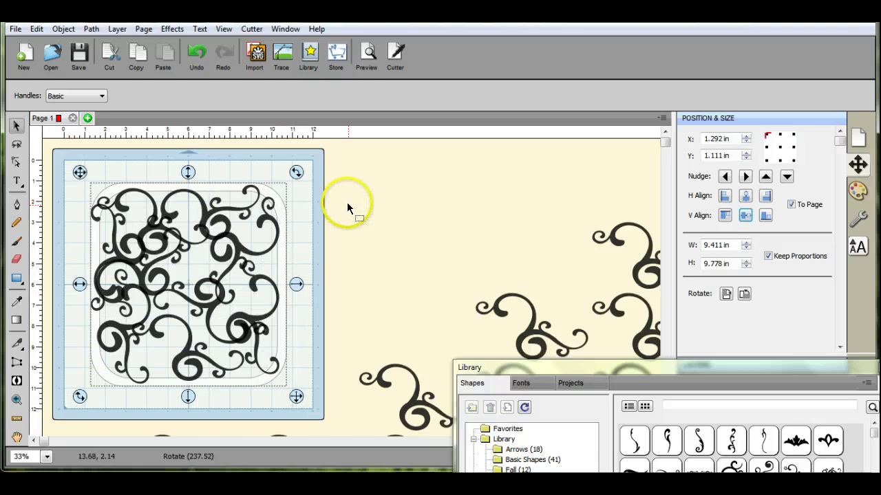
# - Weld the frame and all the swirls into one filigree shape with Path > Union
pyautogui.click(90, 29)
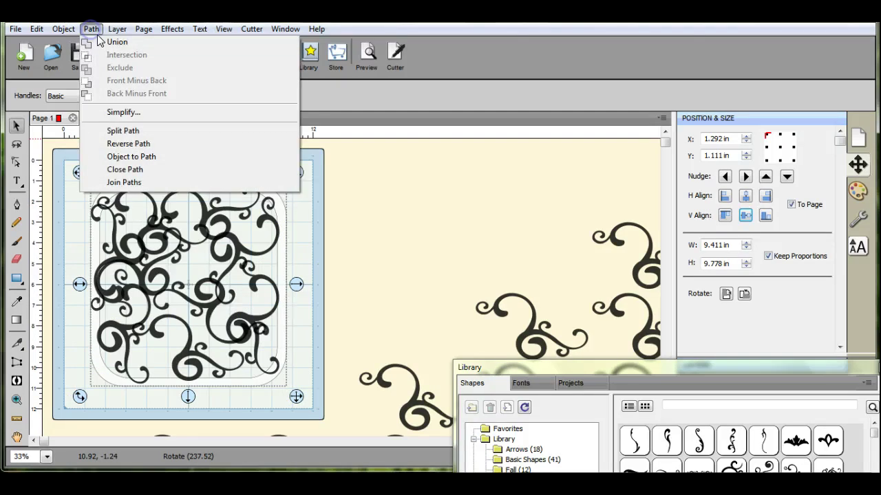
pyautogui.click(108, 45)
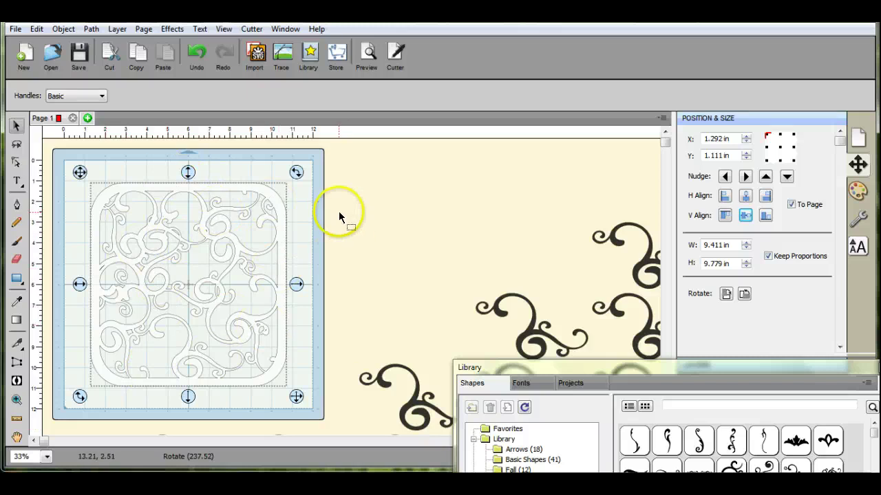
pyautogui.click(366, 55)
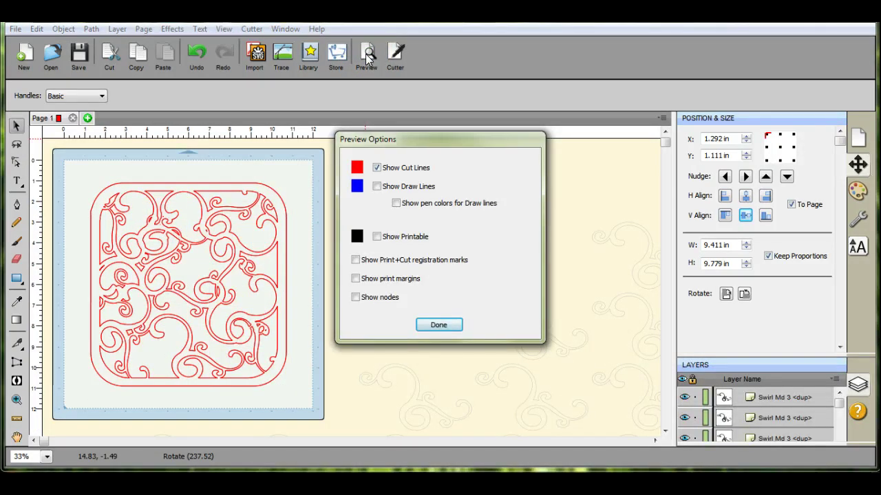
pyautogui.click(450, 327)
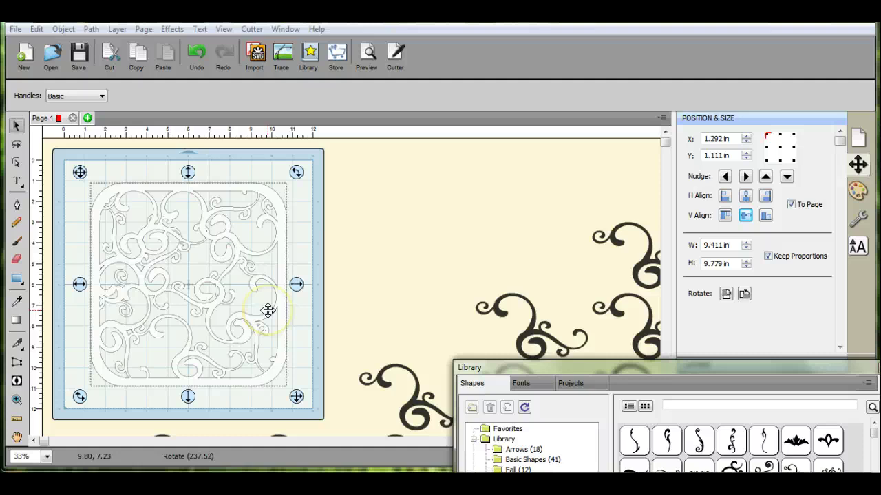
# - Move the filigree panel to the mat's top-left corner and stretch it across the 12-inch mat
pyautogui.moveTo(572, 370); pyautogui.dragTo(539, 201)
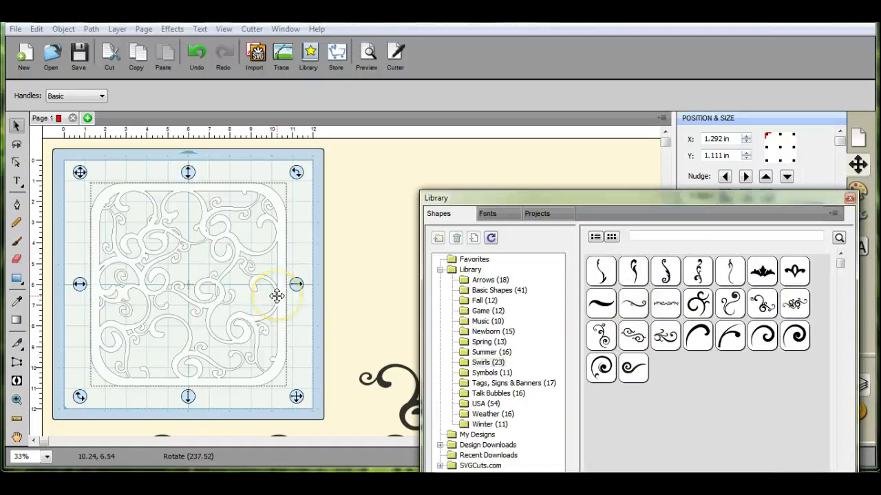
pyautogui.moveTo(191, 275); pyautogui.dragTo(171, 253)
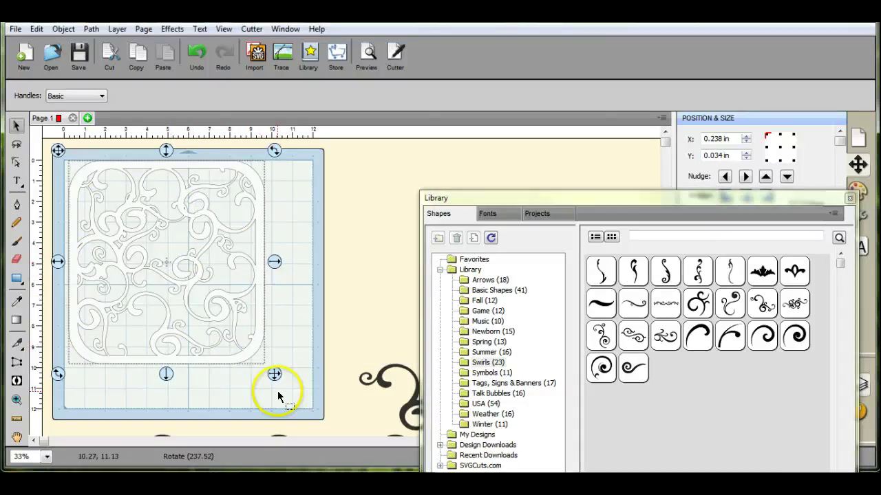
pyautogui.moveTo(275, 373); pyautogui.dragTo(319, 418)
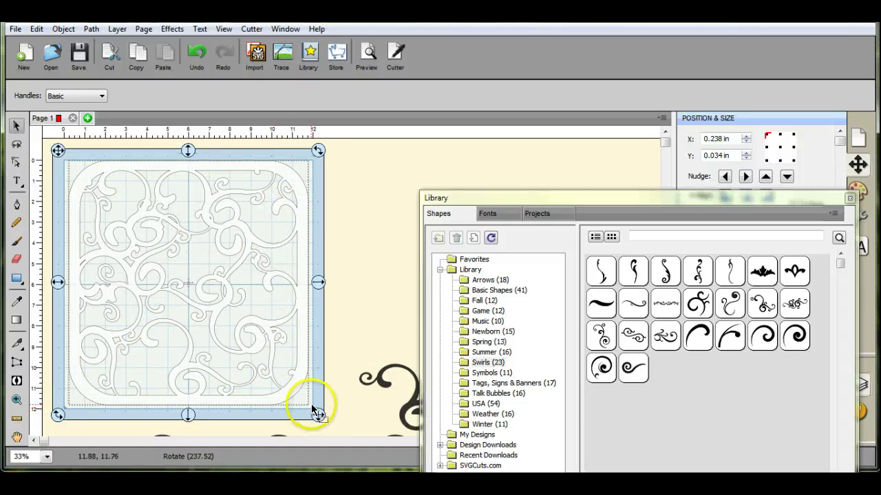
# - Export the design as an FCM (*.fcm) file named swirlmat
pyautogui.click(17, 30)
pyautogui.click(50, 126)
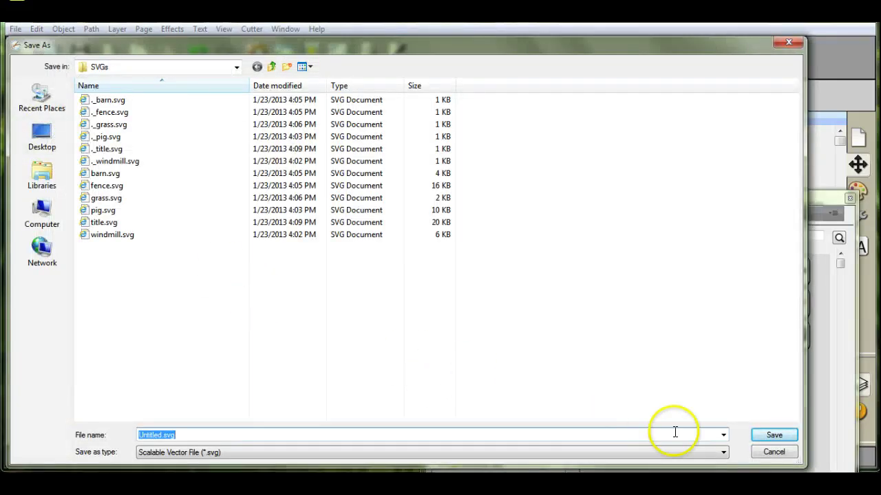
pyautogui.click(723, 435)
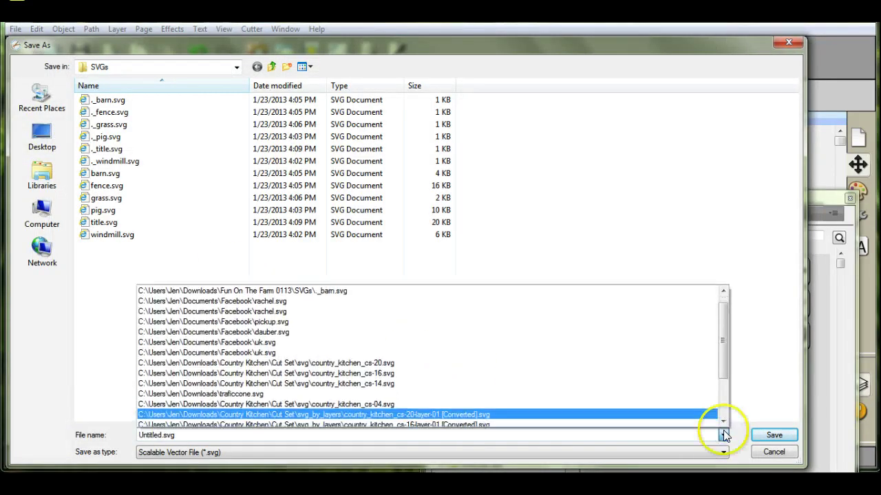
pyautogui.click(723, 435)
pyautogui.click(726, 452)
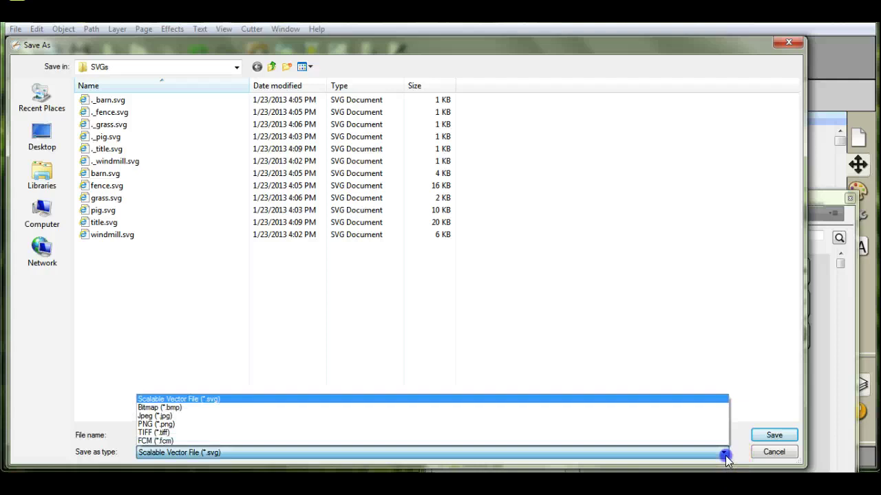
pyautogui.click(723, 441)
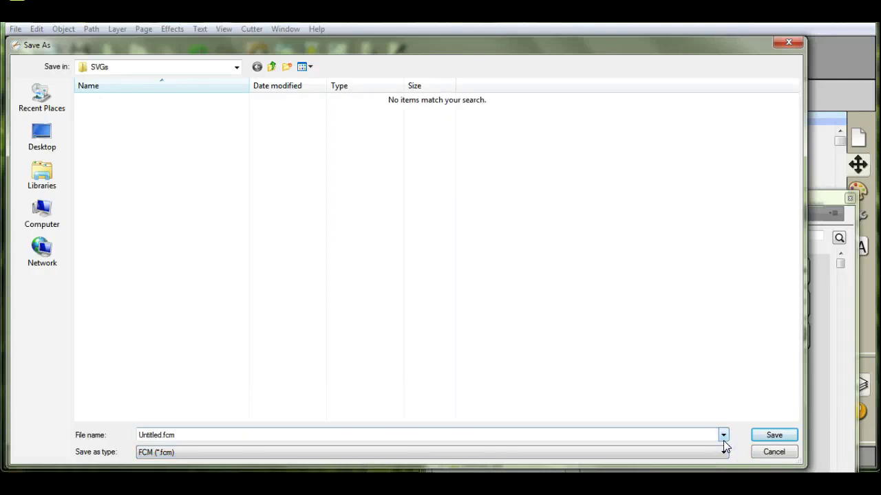
pyautogui.doubleClick(702, 435)
pyautogui.write('swirlmat')
pyautogui.click(771, 435)
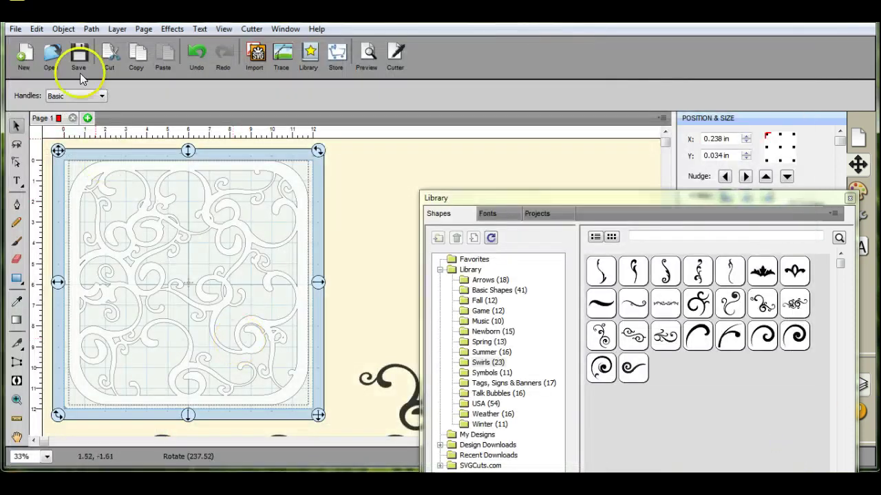
pyautogui.click(15, 29)
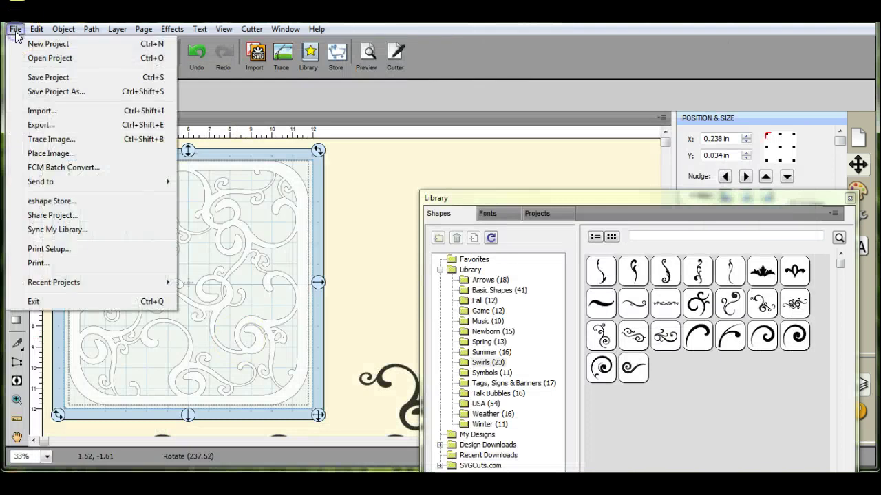
pyautogui.click(56, 126)
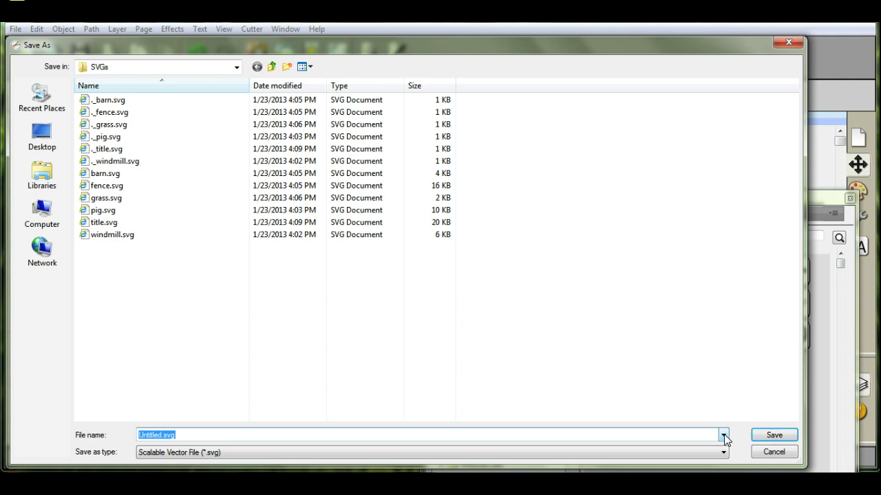
pyautogui.click(844, 48)
pyautogui.click(797, 45)
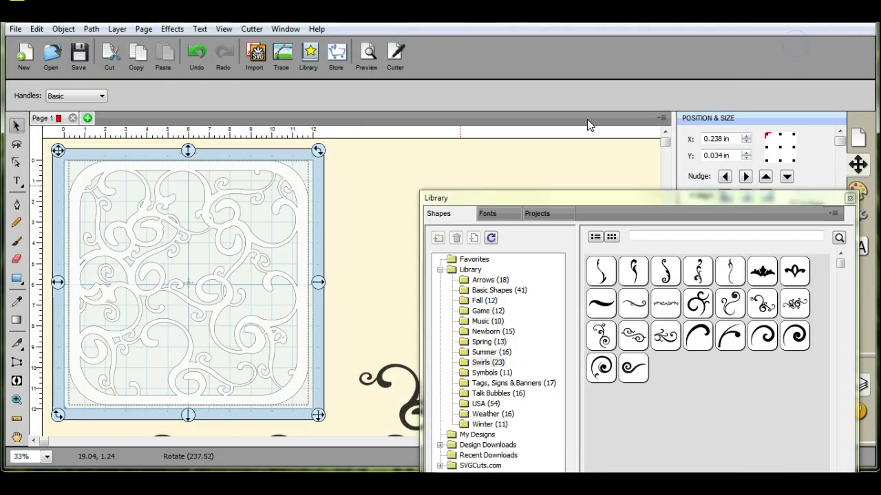